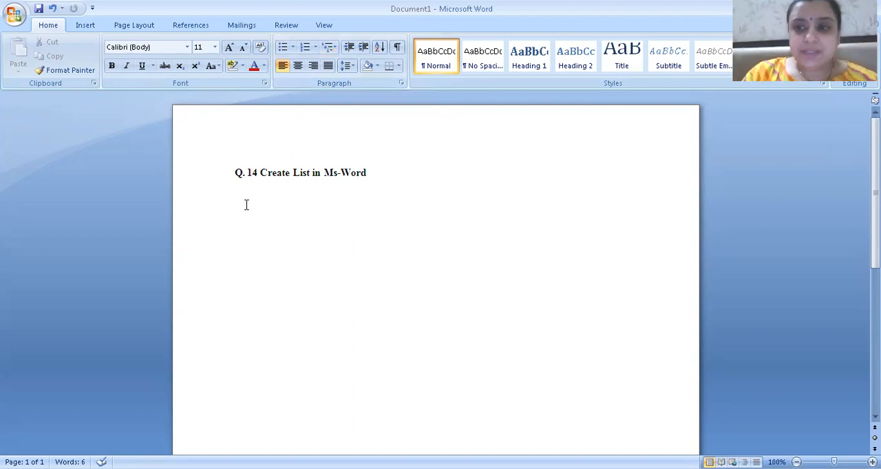
Add the line "Computer" below the heading and format it as a numbered item in the 1. 2. 3. style
{"action": "type", "text": "Computer"}
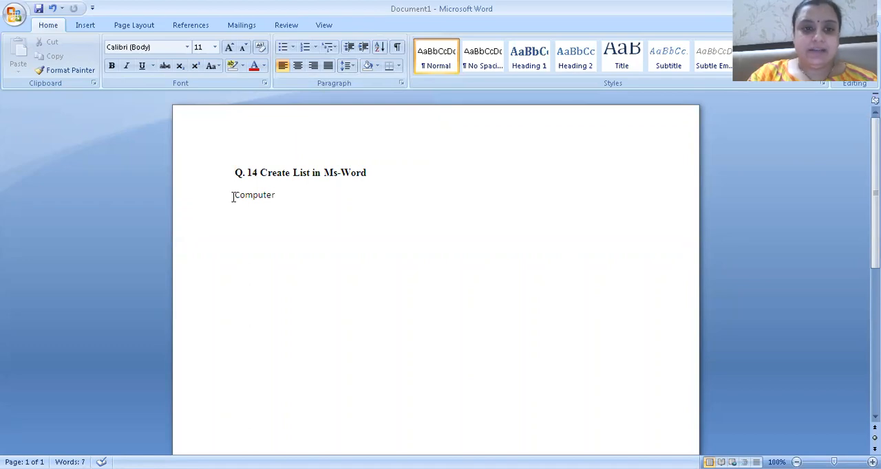
{"action": "left_click_drag", "start_coordinate": [233, 197], "coordinate": [278, 194]}
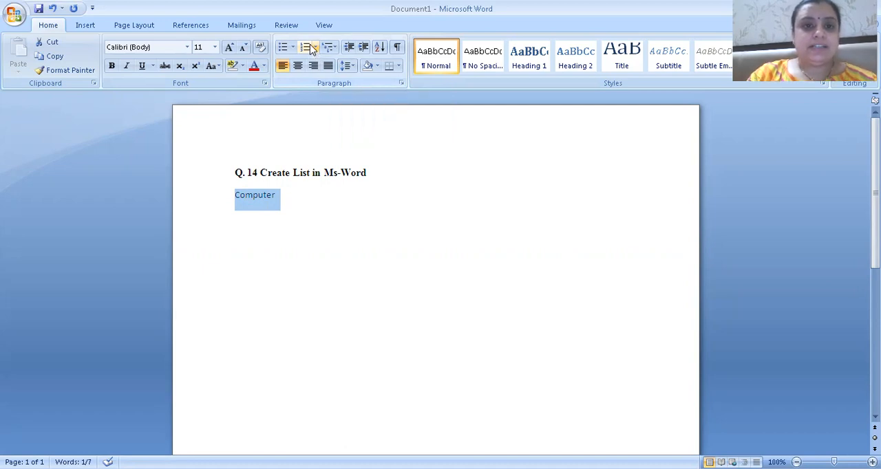
{"action": "left_click", "coordinate": [315, 48]}
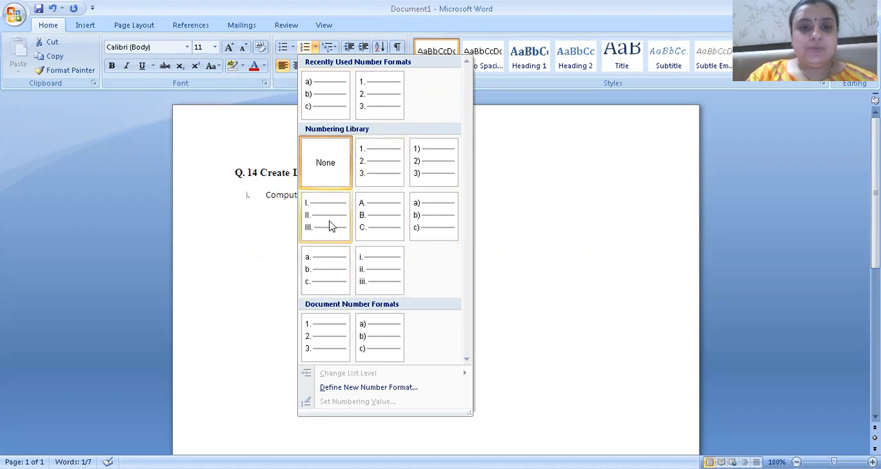
{"action": "left_click", "coordinate": [375, 170]}
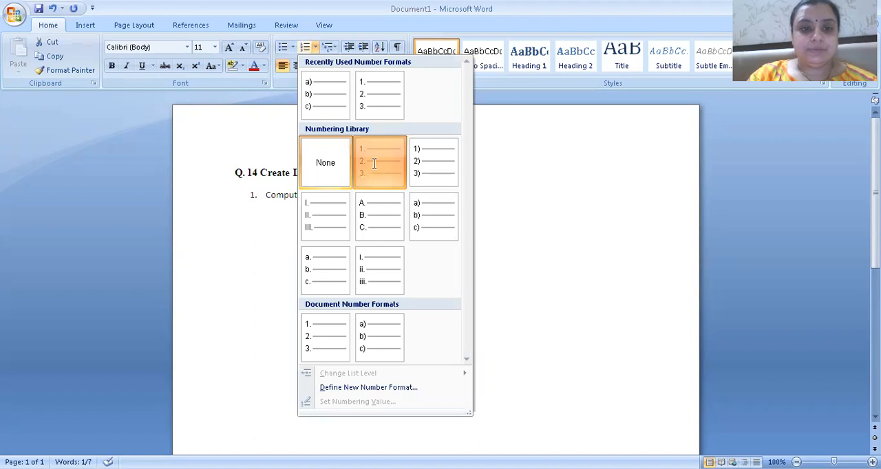
Add two unnumbered lines, "Input Devices" and "Output Devices", beneath the Computer item
{"action": "left_click", "coordinate": [313, 195]}
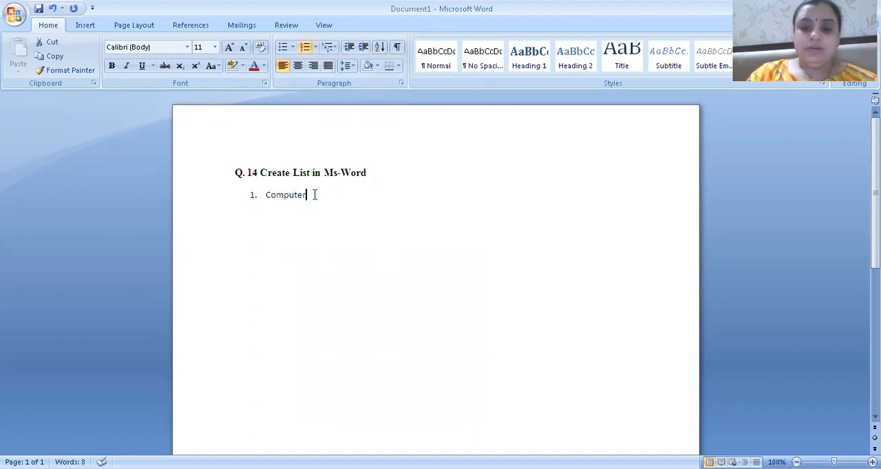
{"action": "key", "text": "Return"}
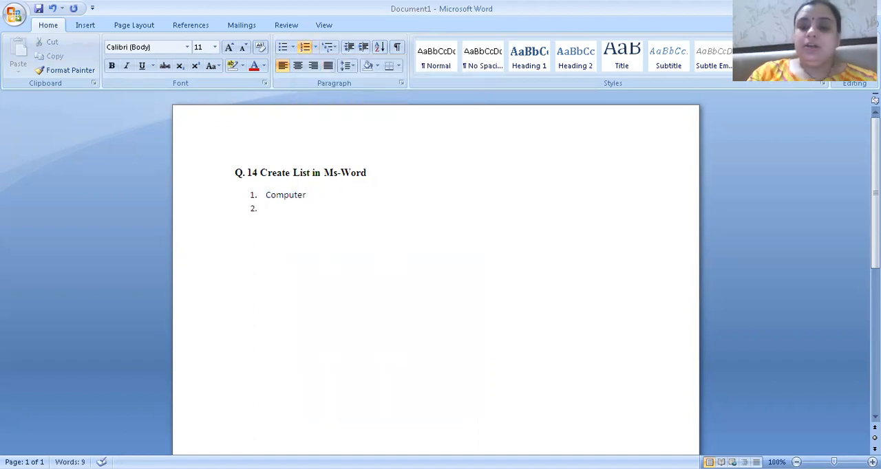
{"action": "key", "text": "BackSpace"}
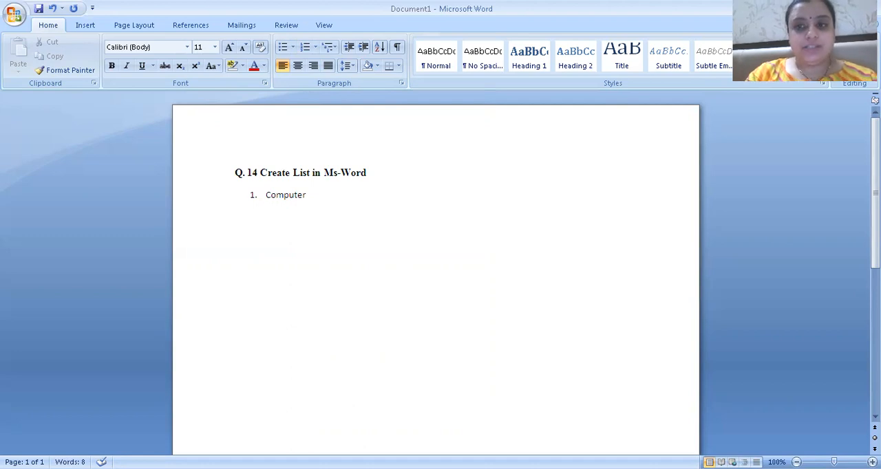
{"action": "type", "text": "Inp"}
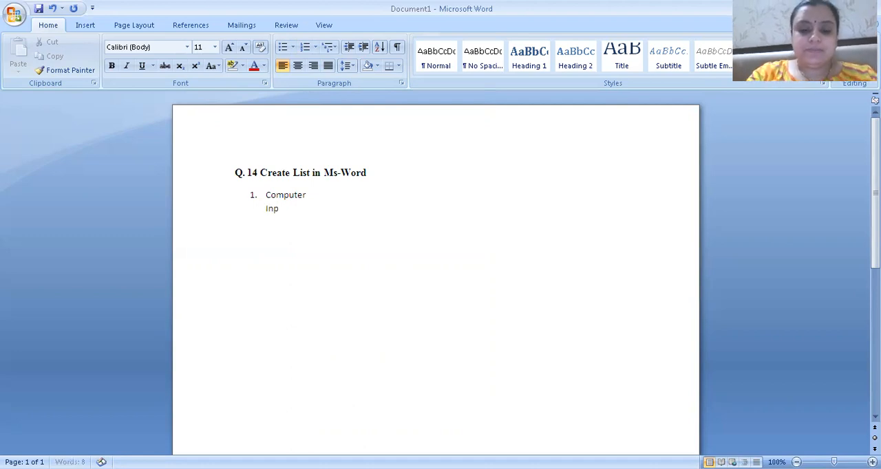
{"action": "type", "text": "ut D"}
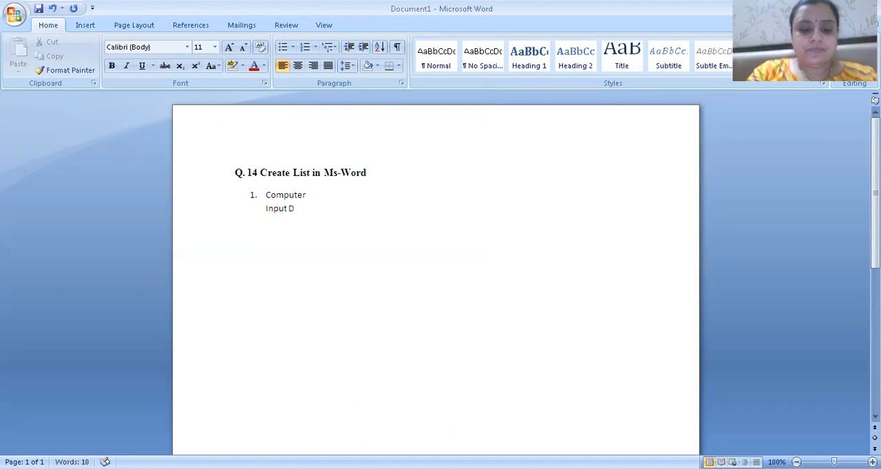
{"action": "type", "text": "evices"}
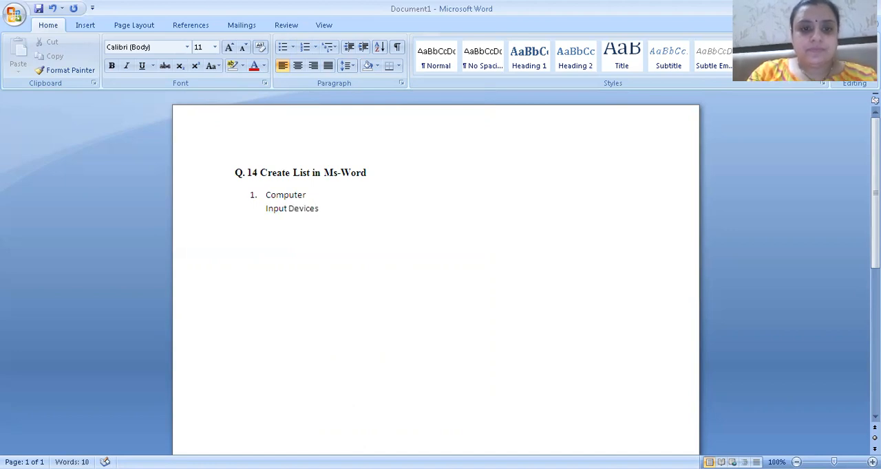
{"action": "key", "text": "Return"}
{"action": "type", "text": "O"}
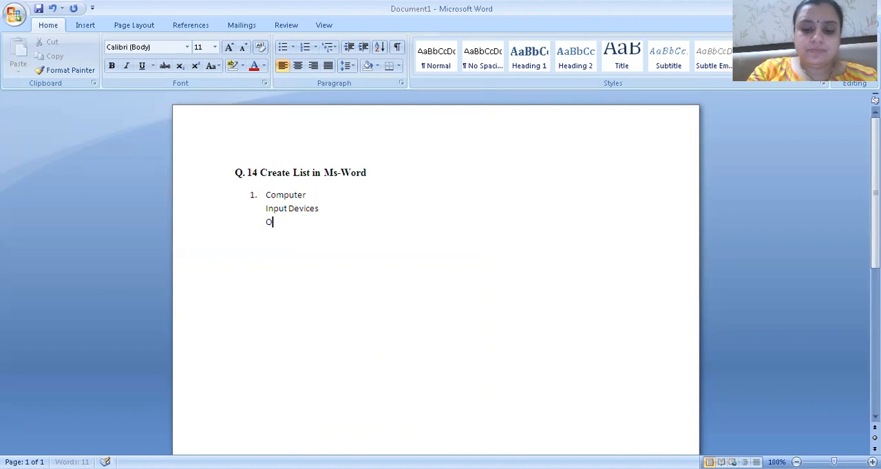
{"action": "type", "text": "utput De"}
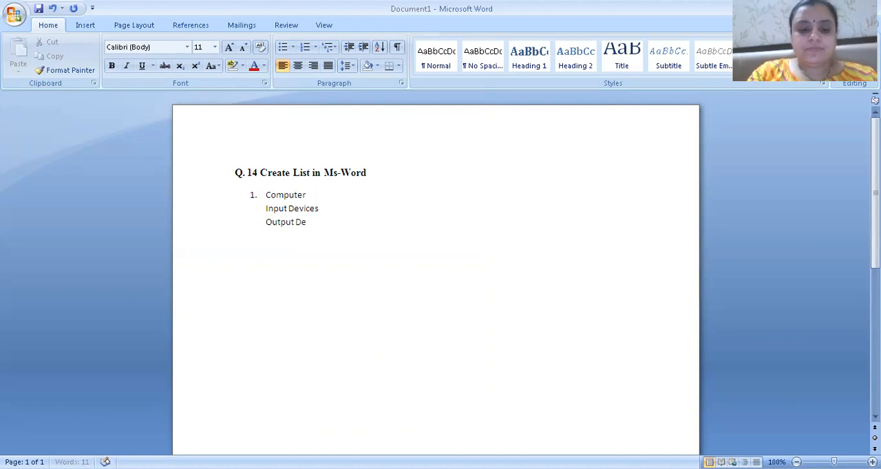
{"action": "type", "text": "vices"}
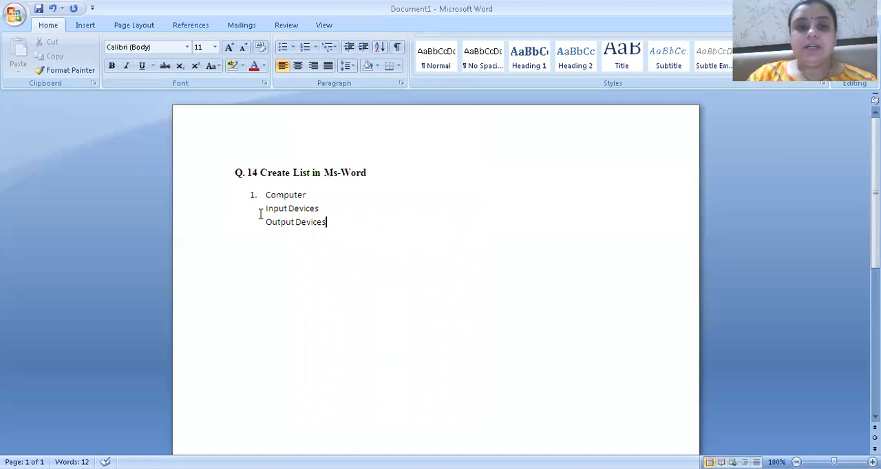
Apply the a) b) c) numbering format to the Input Devices and Output Devices lines
{"action": "left_click_drag", "start_coordinate": [265, 208], "coordinate": [322, 222]}
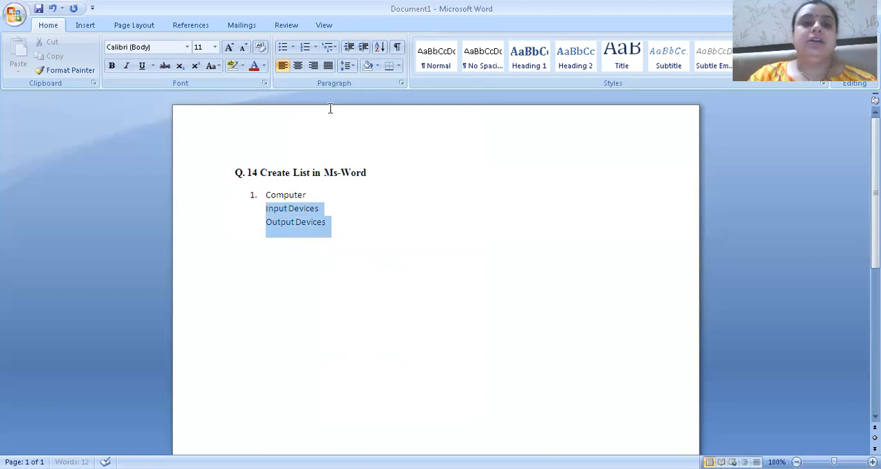
{"action": "left_click", "coordinate": [314, 47]}
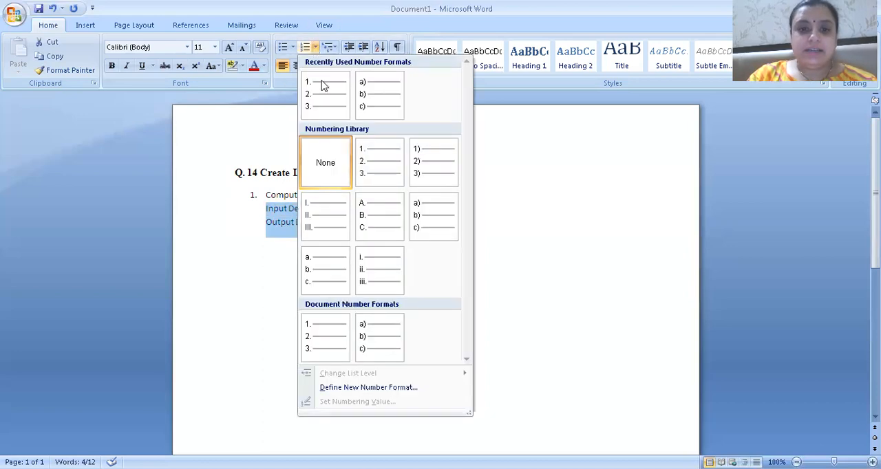
{"action": "left_click", "coordinate": [429, 235]}
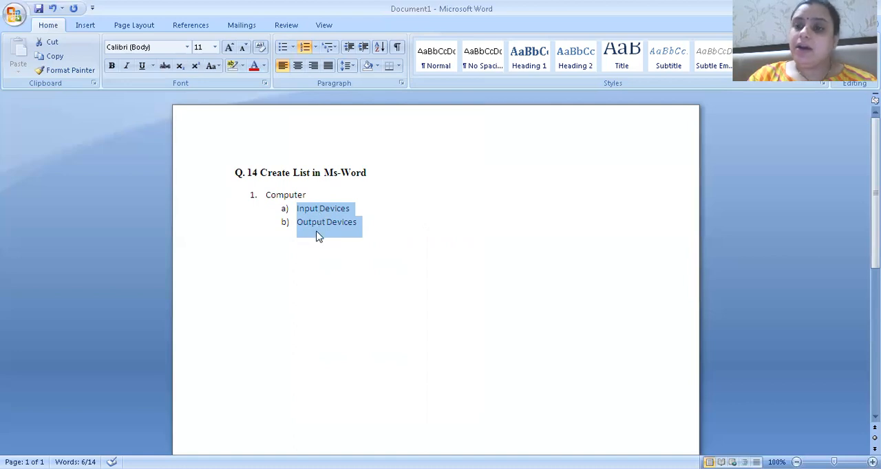
Insert two unnumbered lines, "Keyboard" and "Mouse", directly beneath the Input Devices item
{"action": "left_click", "coordinate": [352, 210]}
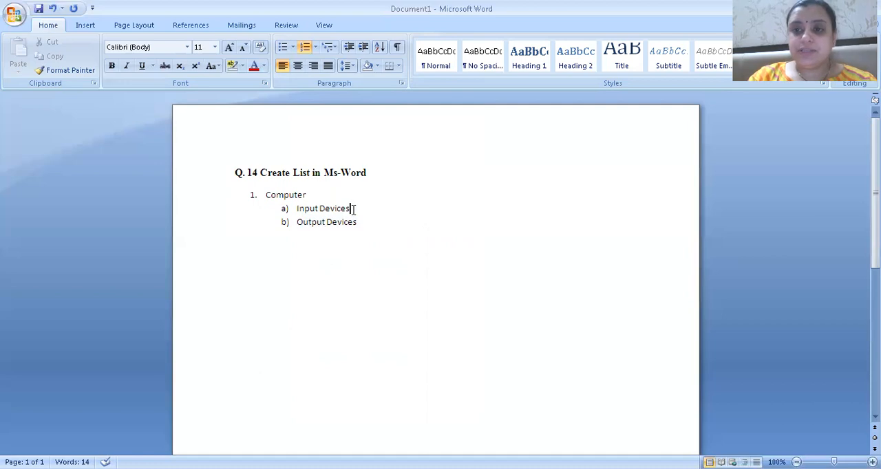
{"action": "key", "text": "Return"}
{"action": "key", "text": "BackSpace"}
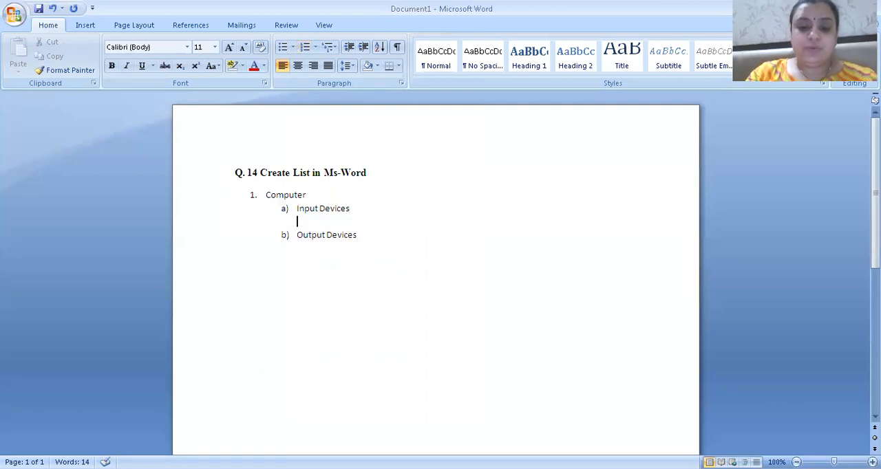
{"action": "type", "text": "Key"}
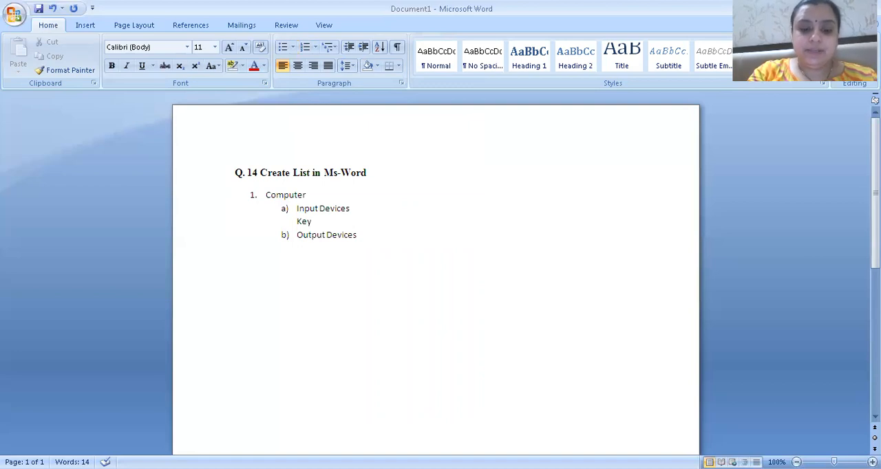
{"action": "type", "text": "board"}
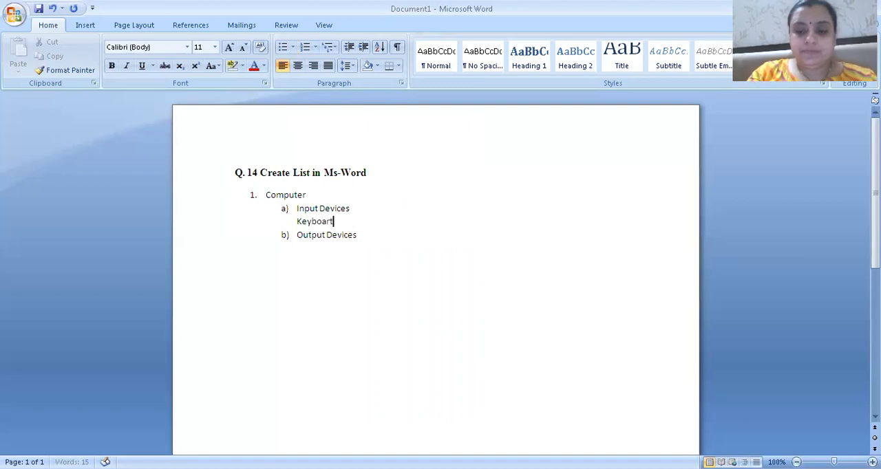
{"action": "key", "text": "Return"}
{"action": "type", "text": "Mouse"}
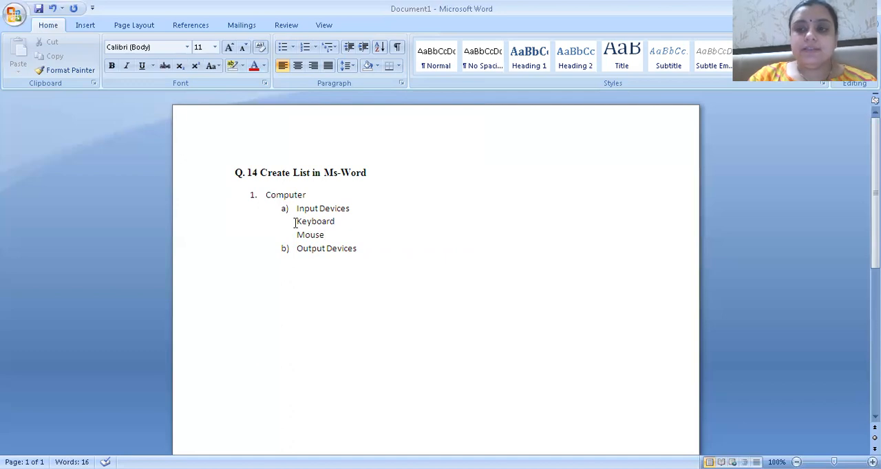
Format the Keyboard and Mouse lines as a bulleted list with solid round bullets
{"action": "left_click_drag", "start_coordinate": [294, 222], "coordinate": [322, 230]}
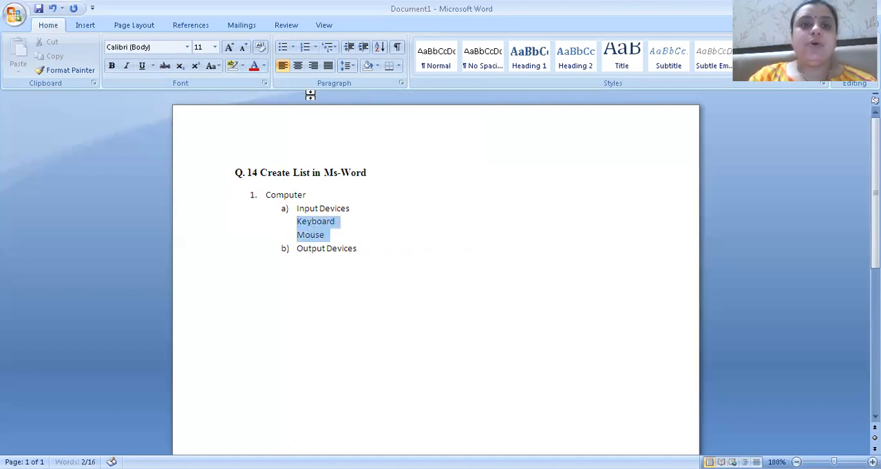
{"action": "left_click", "coordinate": [292, 48]}
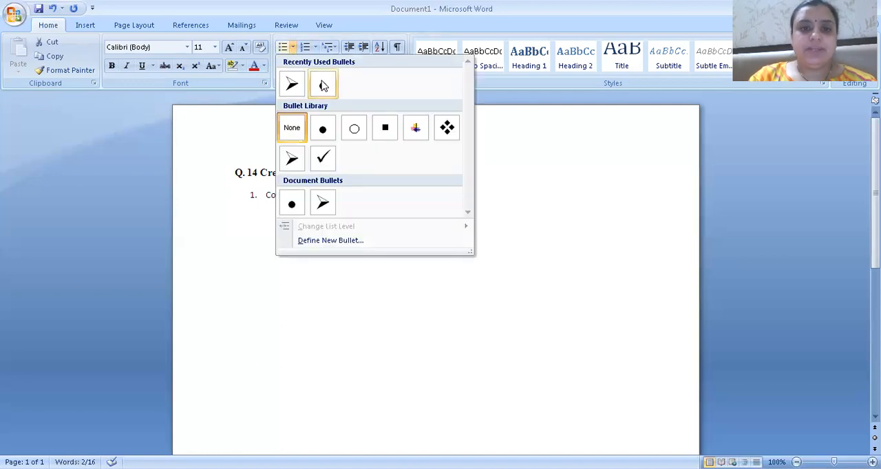
{"action": "left_click", "coordinate": [324, 84]}
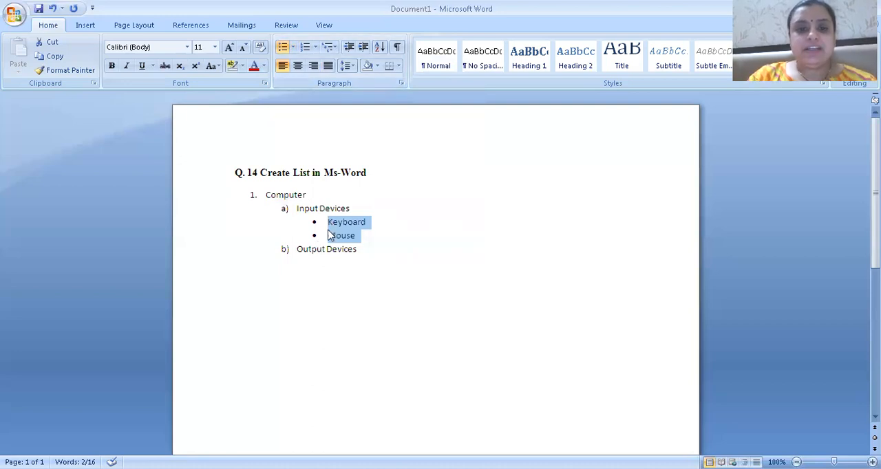
Add two unnumbered lines, "Monitor" and "Printer", beneath the Output Devices item
{"action": "left_click", "coordinate": [367, 250]}
{"action": "key", "text": "Return"}
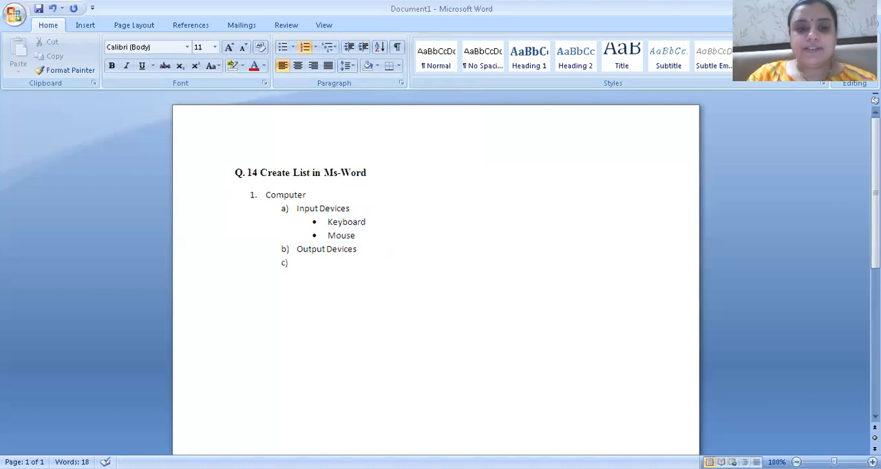
{"action": "key", "text": "BackSpace"}
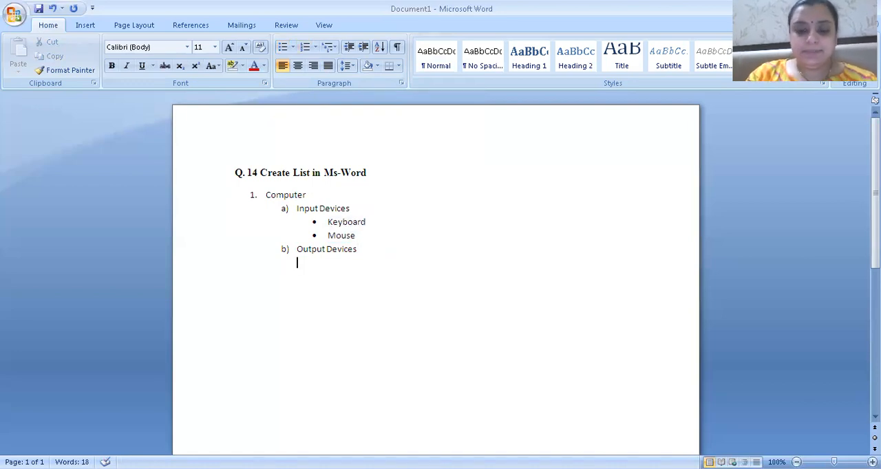
{"action": "type", "text": "M"}
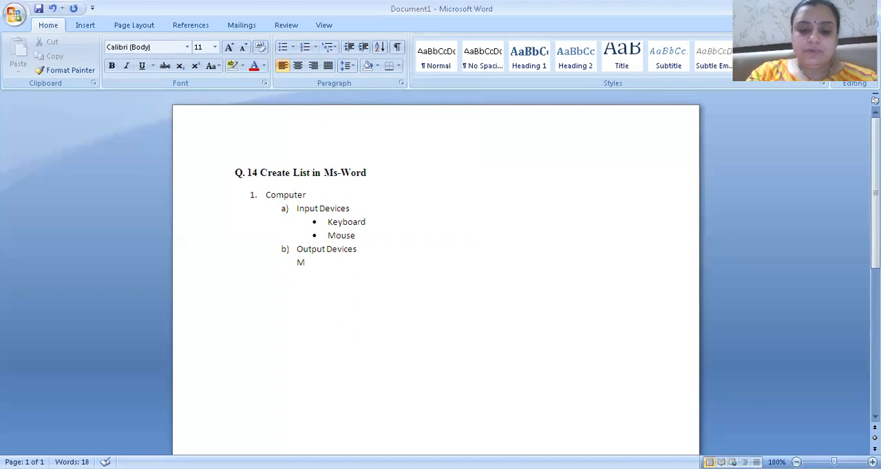
{"action": "type", "text": "onito"}
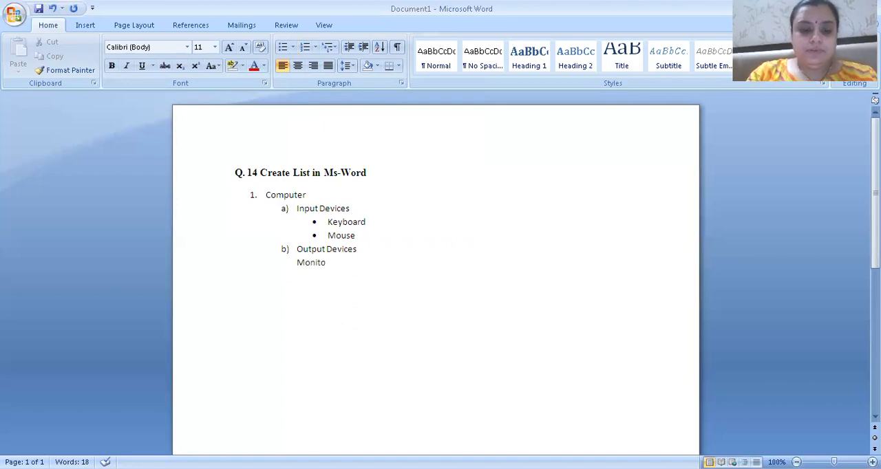
{"action": "type", "text": "r"}
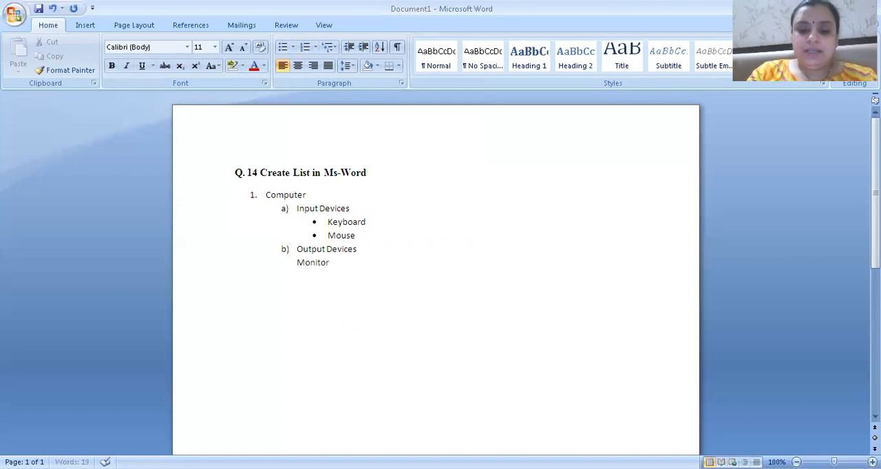
{"action": "key", "text": "Return"}
{"action": "type", "text": "Printer"}
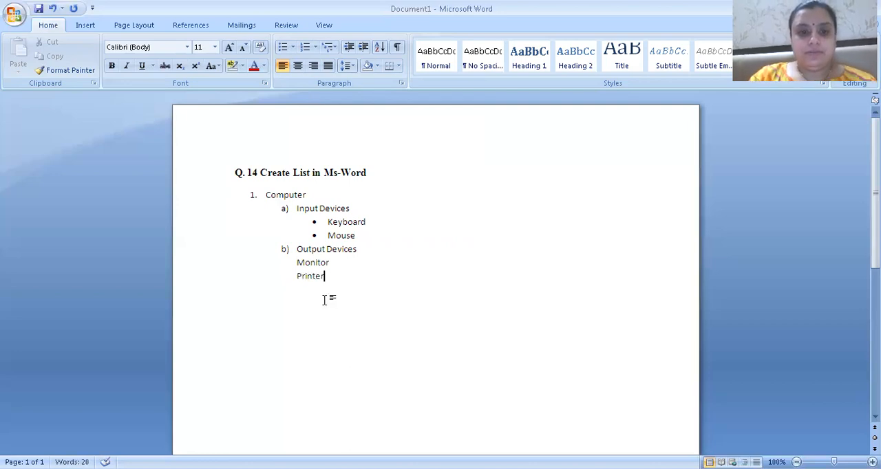
Format the Monitor and Printer lines as a bulleted list with solid round bullets
{"action": "left_click", "coordinate": [295, 263]}
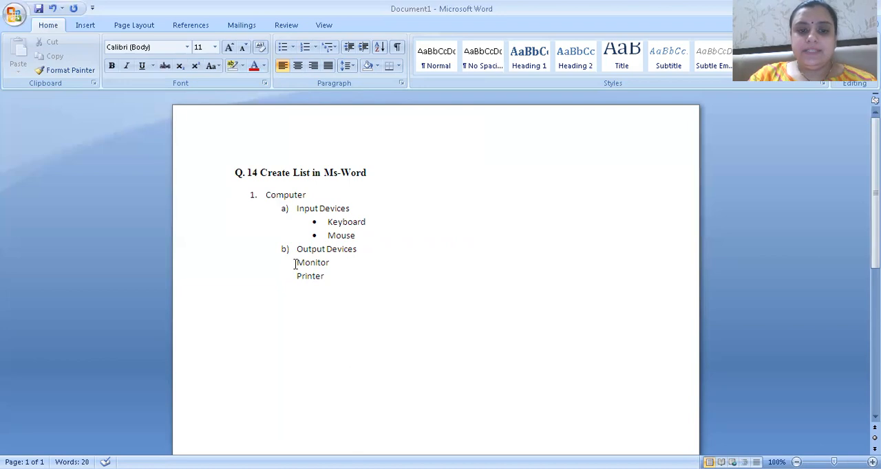
{"action": "left_click_drag", "start_coordinate": [295, 264], "coordinate": [327, 275]}
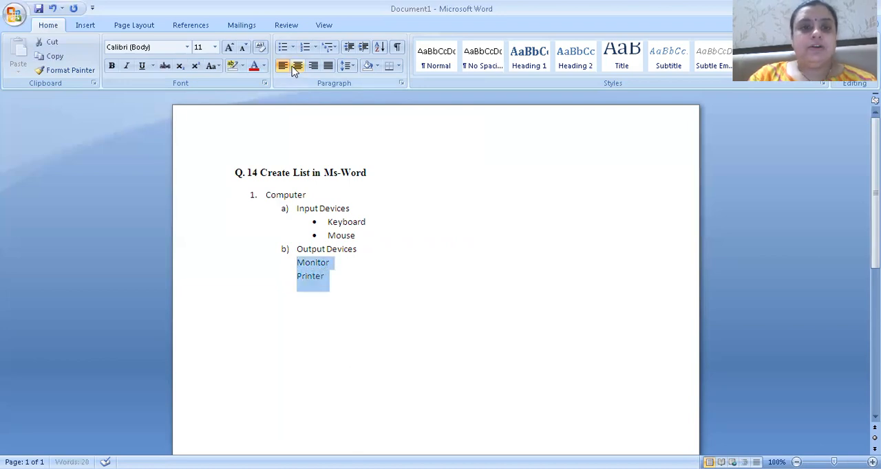
{"action": "left_click", "coordinate": [292, 47]}
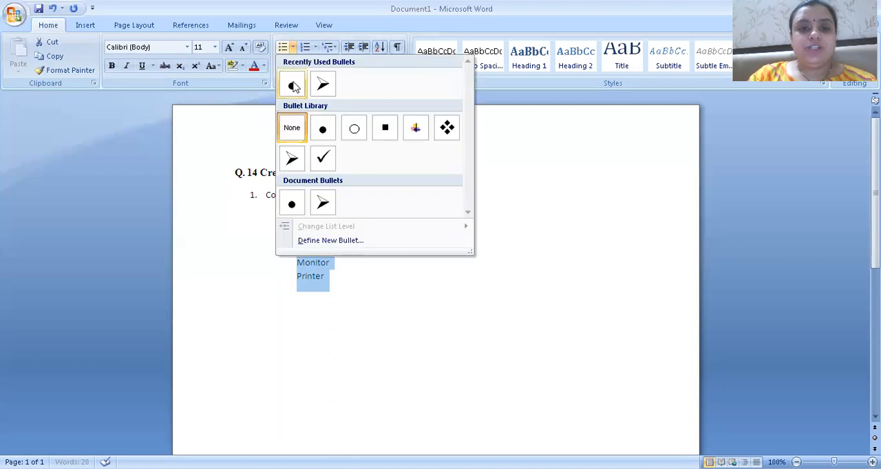
{"action": "left_click", "coordinate": [293, 85]}
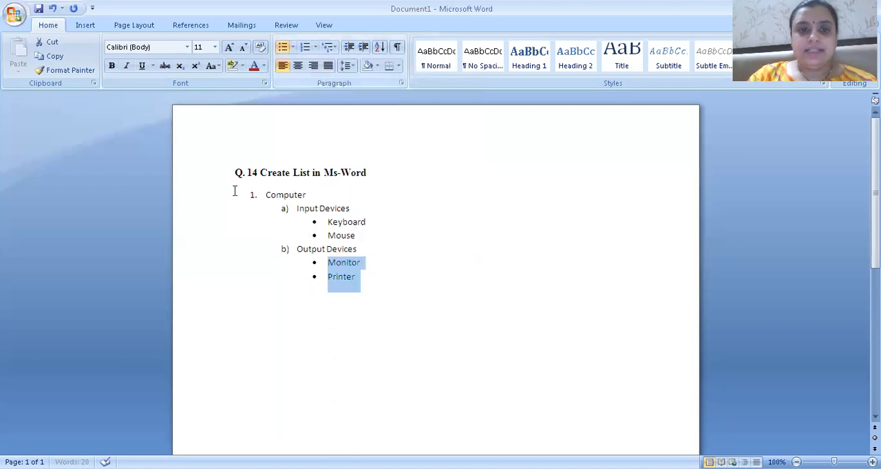
{"action": "left_click", "coordinate": [359, 281]}
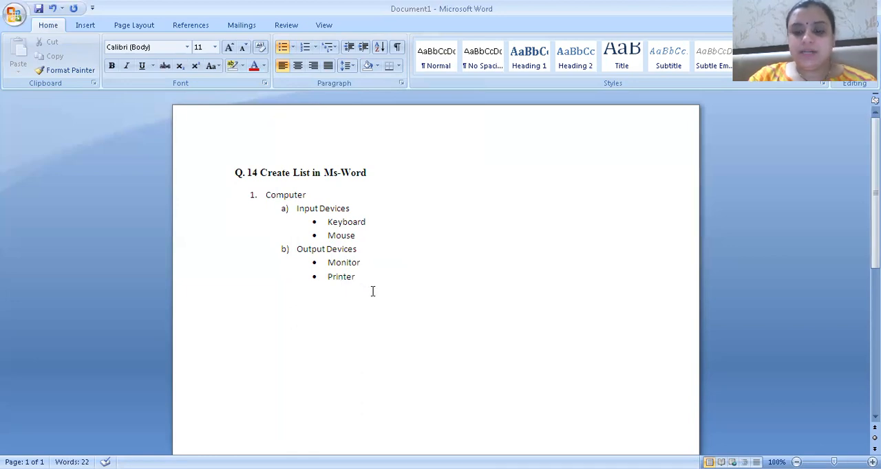
Add two unbulleted lines, "Impact" and "Non Impact", directly beneath the Printer item
{"action": "key", "text": "Return"}
{"action": "key", "text": "BackSpace"}
{"action": "type", "text": "mpact"}
{"action": "key", "text": "Return"}
{"action": "type", "text": "Non"}
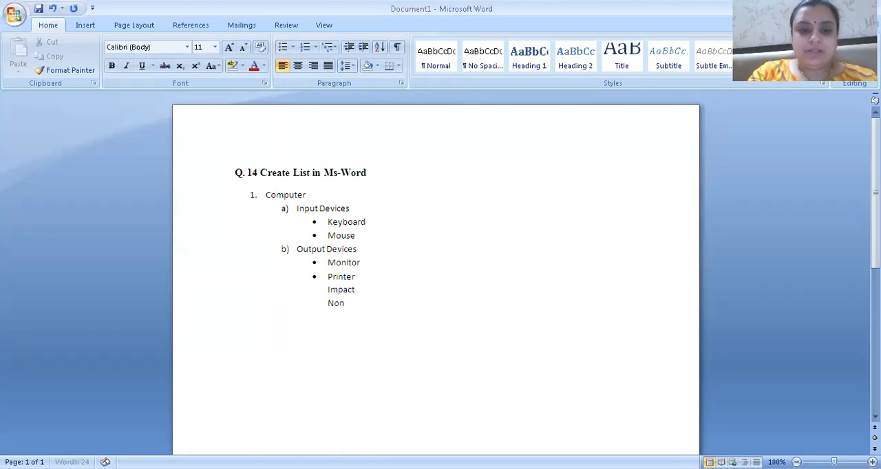
{"action": "type", "text": " Impact"}
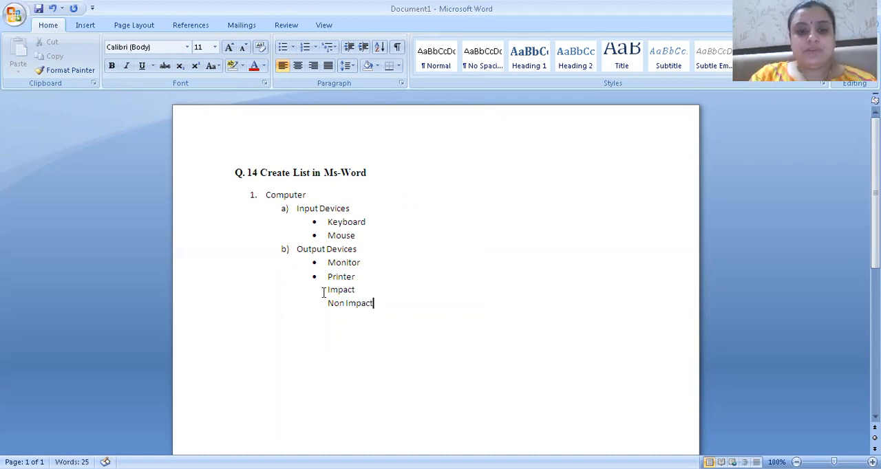
Format the Impact and Non Impact lines as a bulleted list with arrowhead bullets
{"action": "left_click_drag", "start_coordinate": [324, 290], "coordinate": [360, 308]}
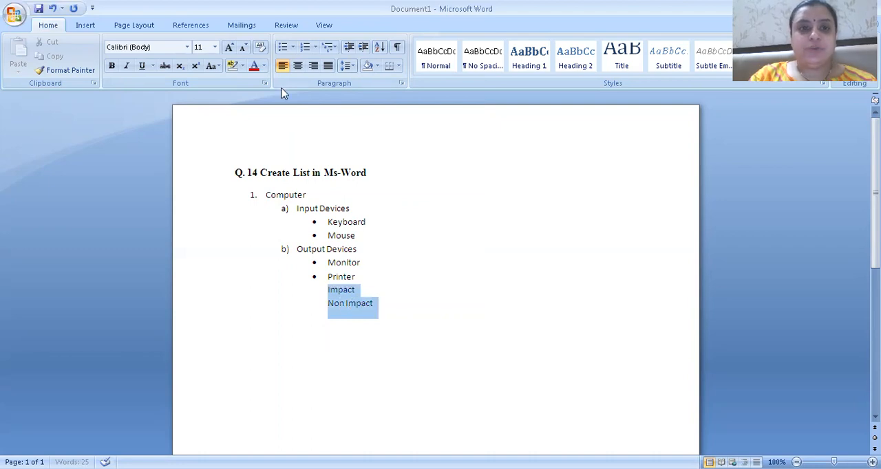
{"action": "left_click", "coordinate": [292, 48]}
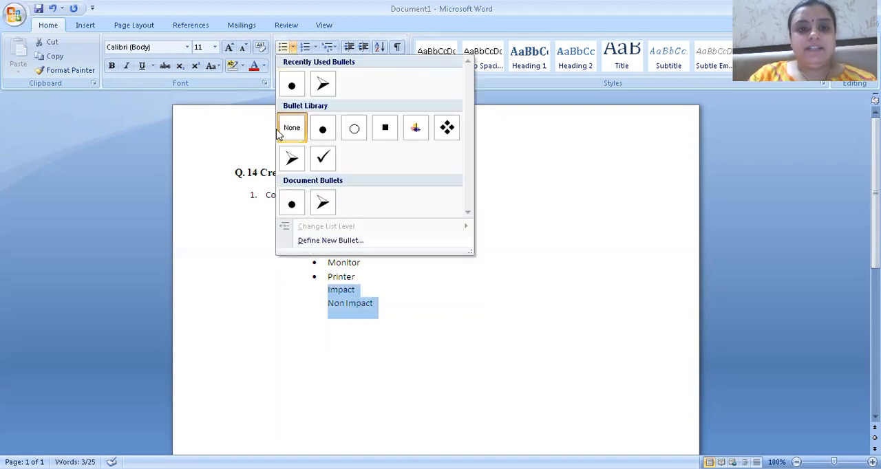
{"action": "left_click", "coordinate": [292, 161]}
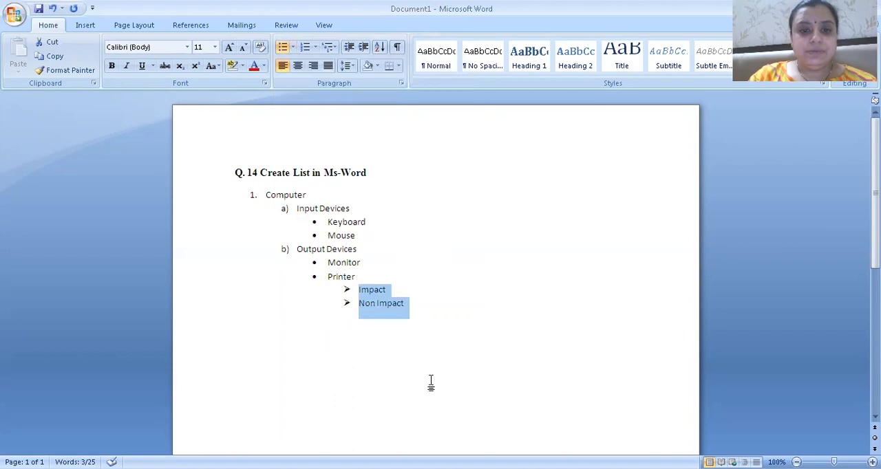
Start a new line without a bullet beneath the Non Impact item
{"action": "left_click", "coordinate": [411, 306]}
{"action": "key", "text": "Return"}
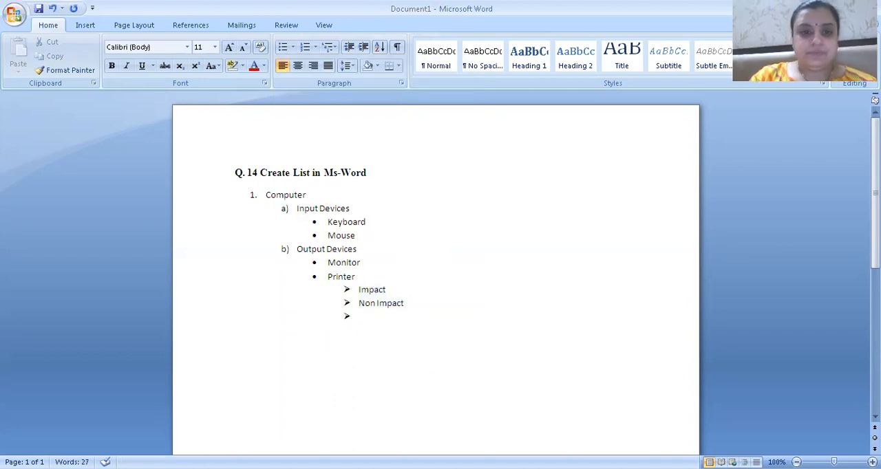
{"action": "key", "text": "BackSpace"}
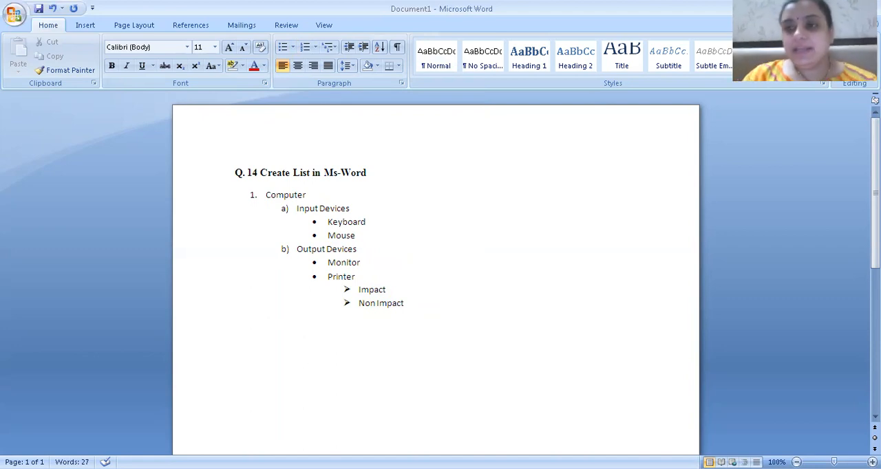